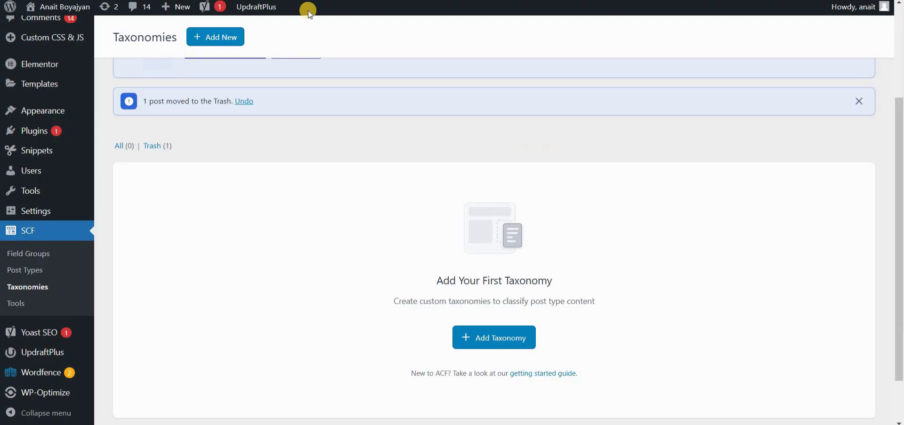
mouse_move(67, 178)
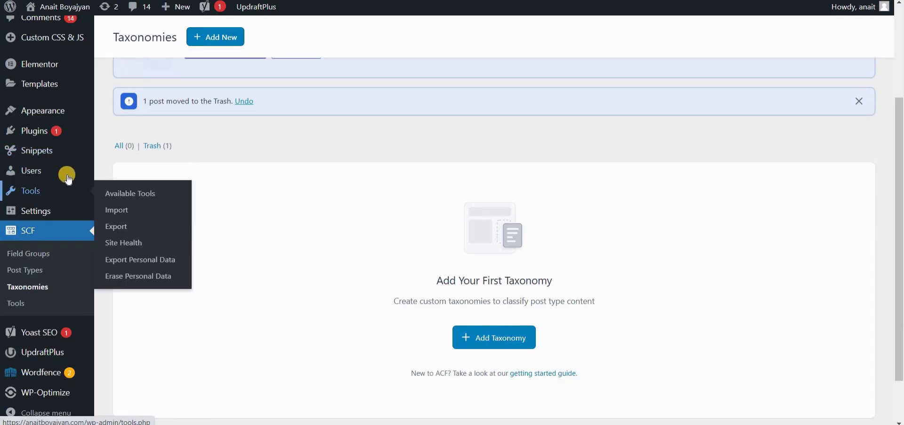
scroll(67, 177, up, 3)
mouse_move(31, 60)
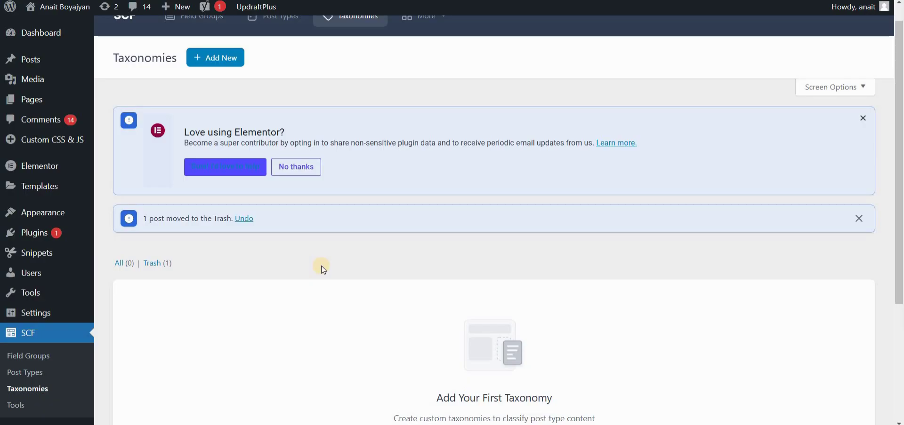
scroll(349, 208, down, 4)
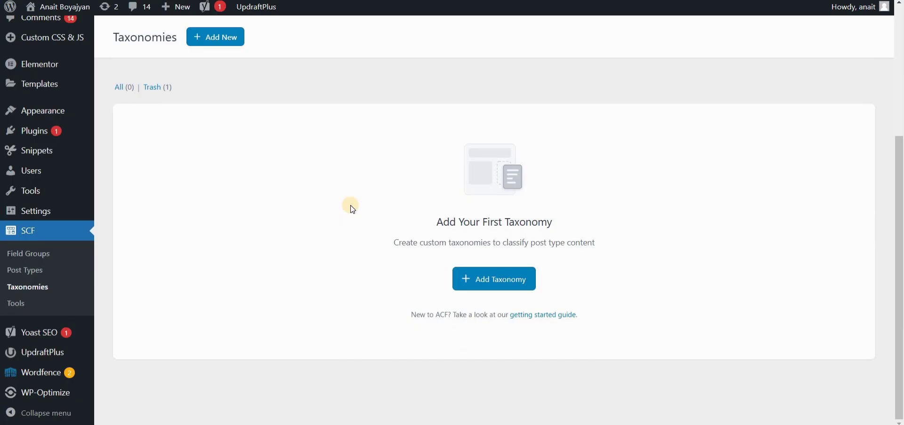
- Search the plugin directory for "secure custom fields" from the page for adding new plugins
mouse_move(35, 132)
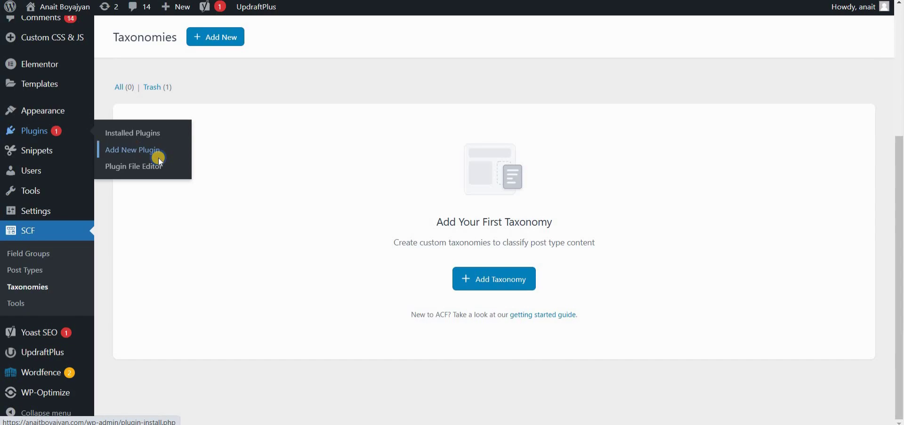
click(158, 157)
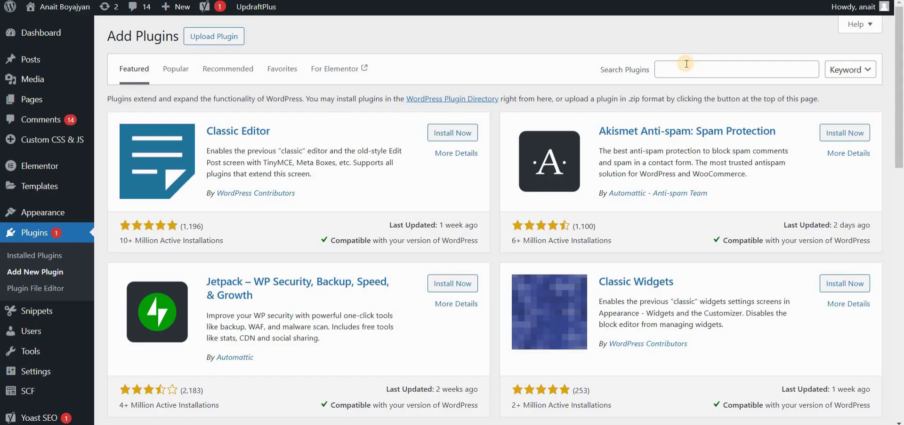
click(686, 66)
text(seo)
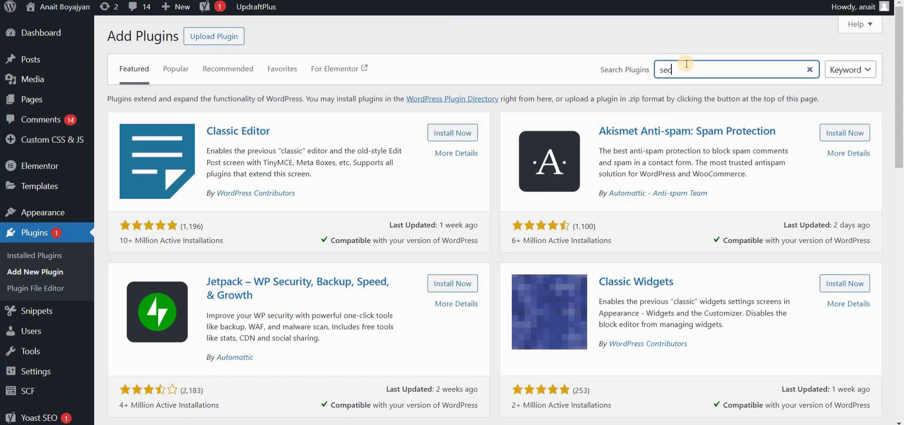
text(ure custom fields)
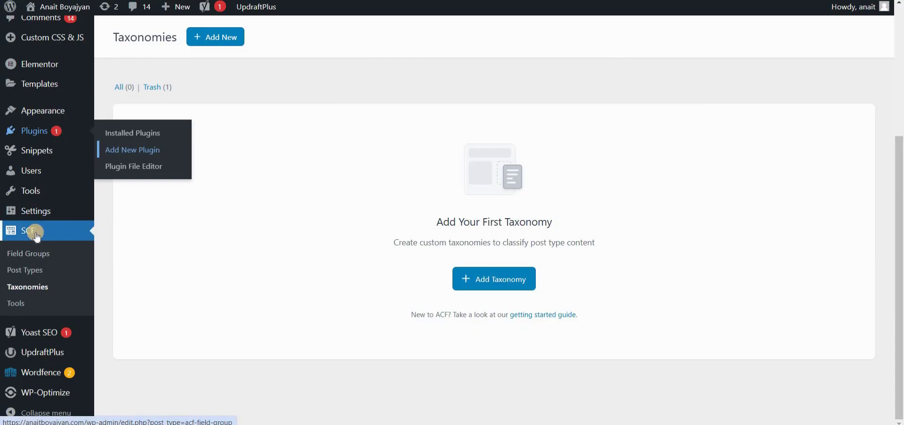
- Start a new SCF taxonomy and set its plural label to "Custom page categories"
click(28, 286)
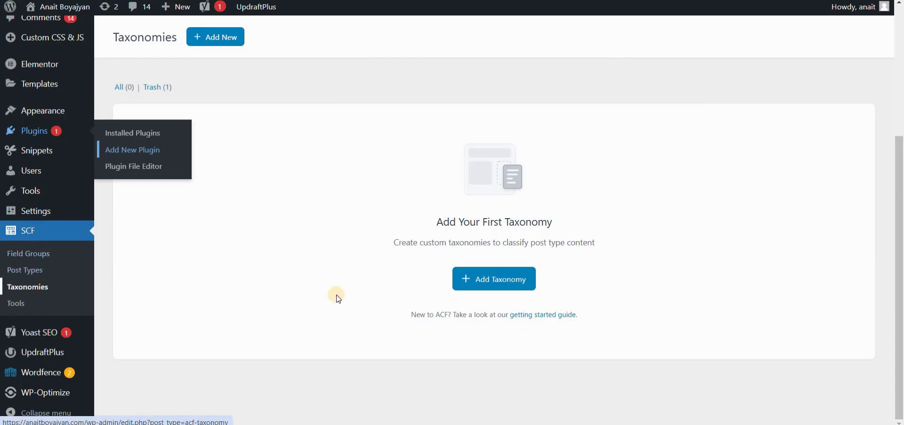
click(487, 289)
scroll(222, 169, down, 4)
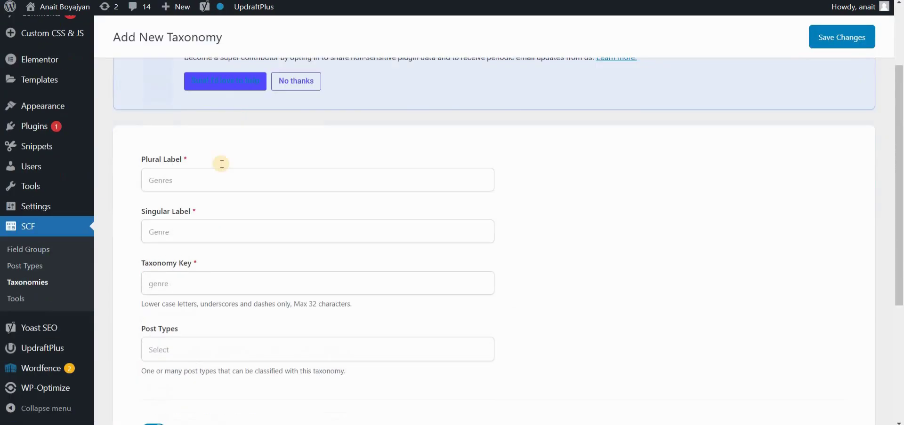
click(199, 110)
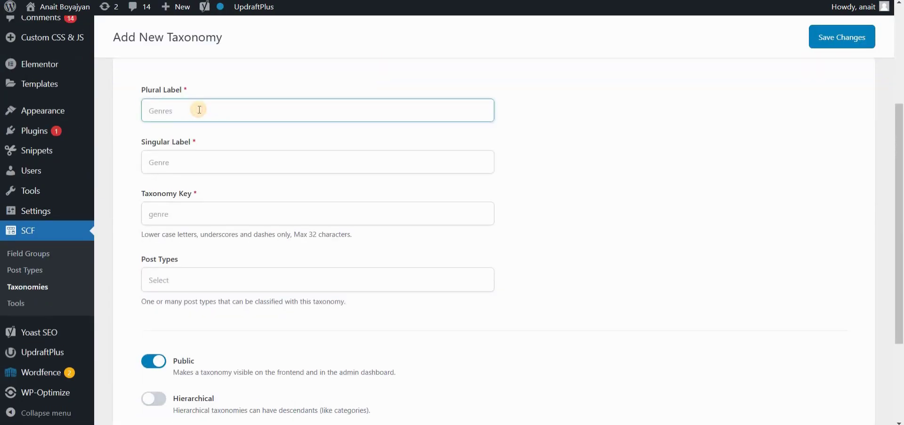
text(Page cato)
key(BackSpace)
text(ego)
key(ctrl+a)
text(Custom page categories)
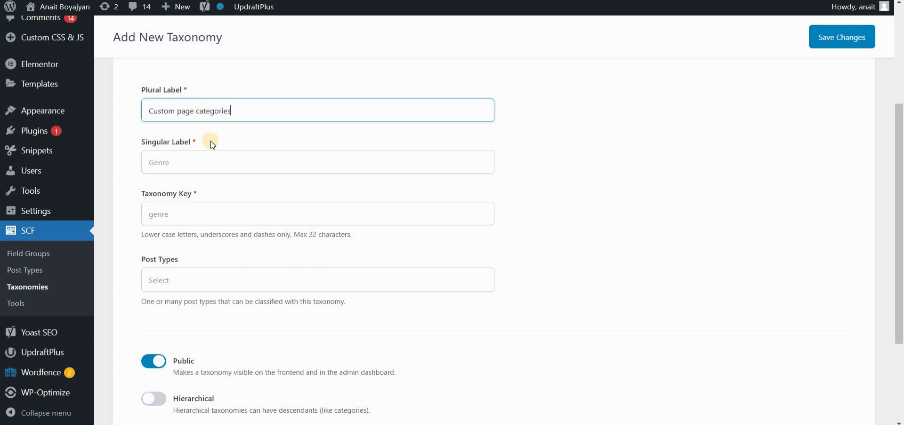
- Copy the plural label into the singular label and change it to "Custom page category"
key(ctrl+a)
key(ctrl+c)
click(225, 163)
key(ctrl+v)
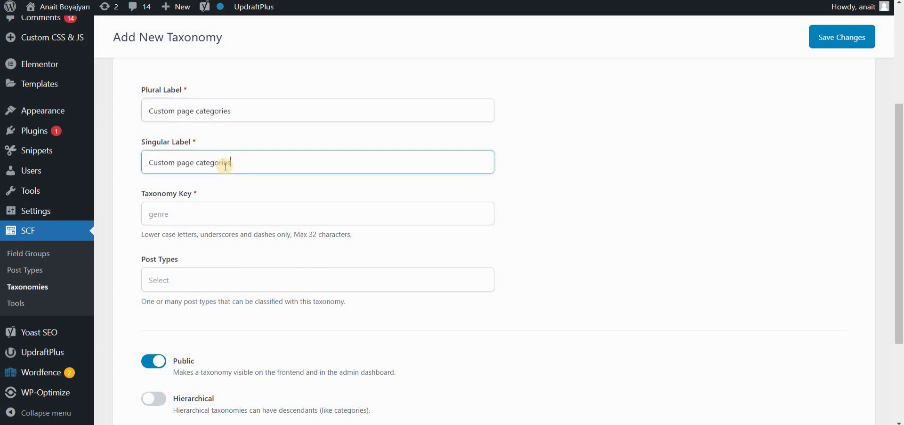
key(BackSpace)
key(BackSpace)
key(BackSpace)
text(y)
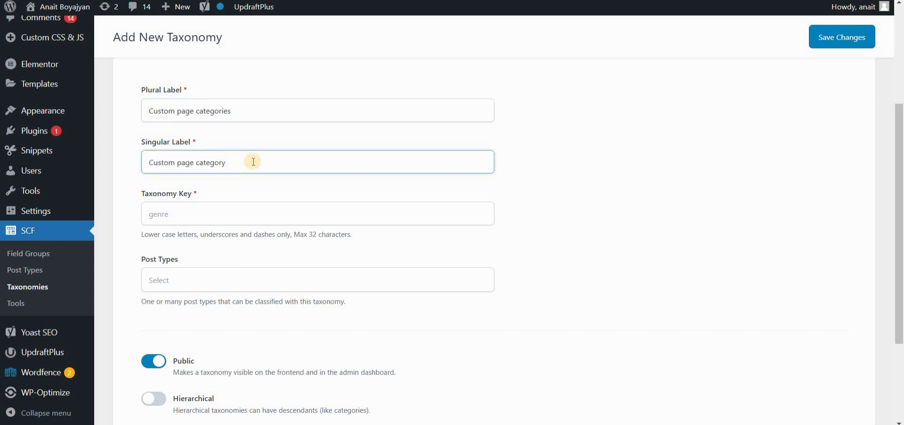
- Fill in the taxonomy key "custom-page-category" and assign the taxonomy to the Page post type
click(228, 214)
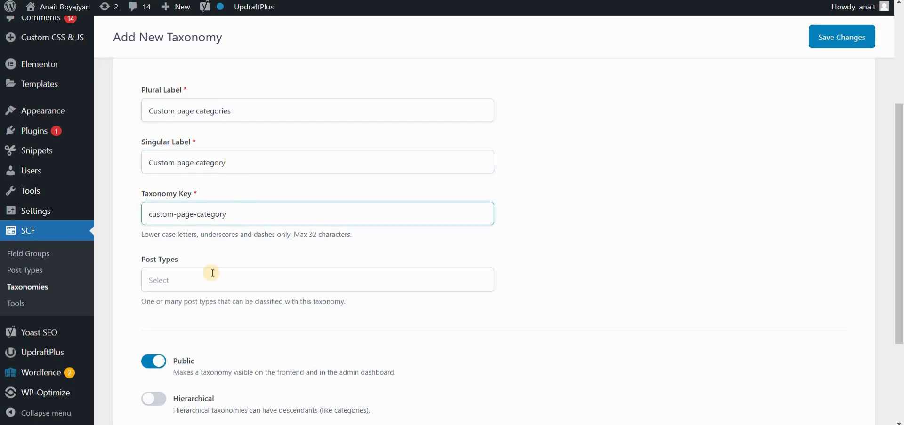
scroll(190, 235, down, 2)
click(192, 224)
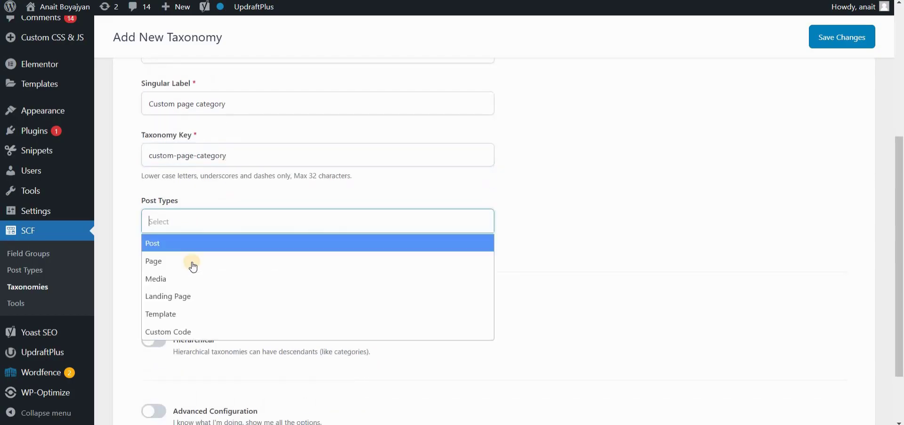
click(191, 261)
- Enable Advanced Configuration to look over the taxonomy's advanced settings, and disable it again
scroll(477, 279, down, 2)
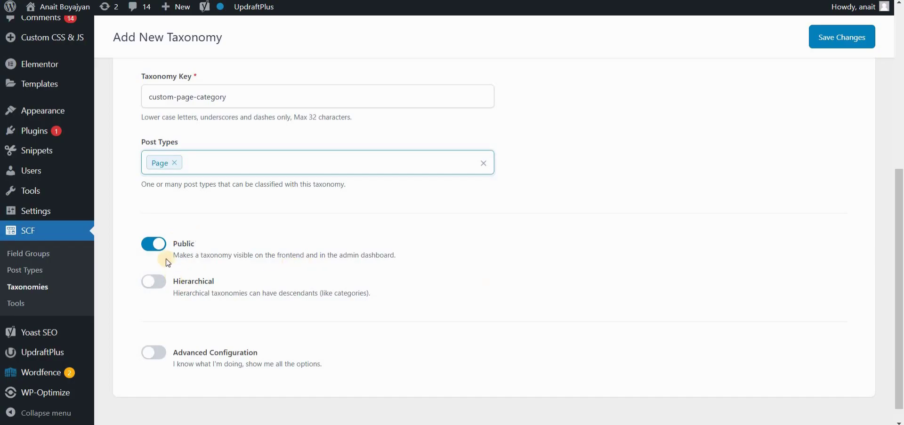
scroll(174, 325, down, 1)
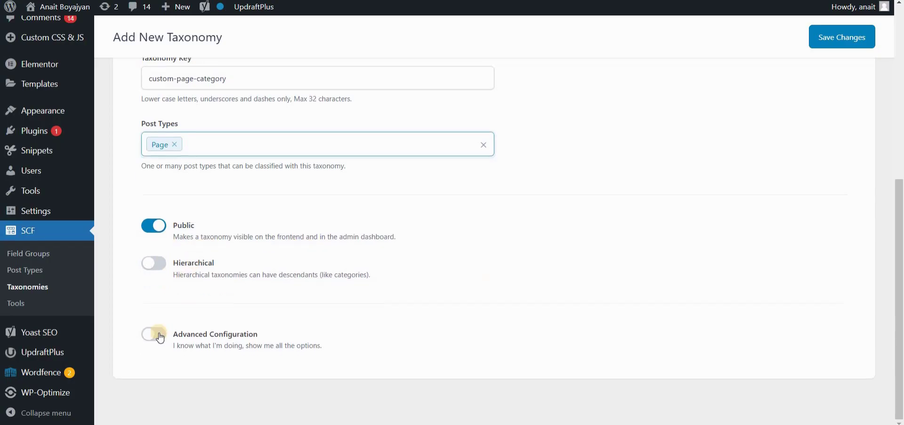
click(282, 336)
scroll(289, 317, down, 3)
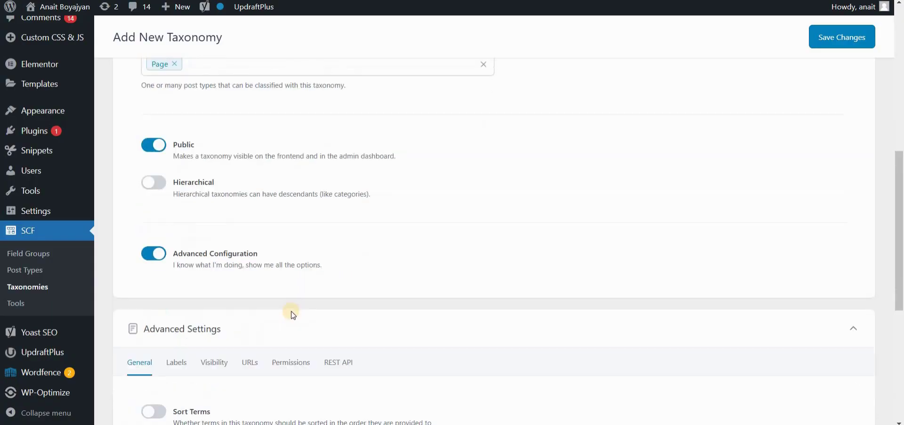
scroll(292, 314, down, 5)
scroll(155, 225, up, 4)
click(160, 214)
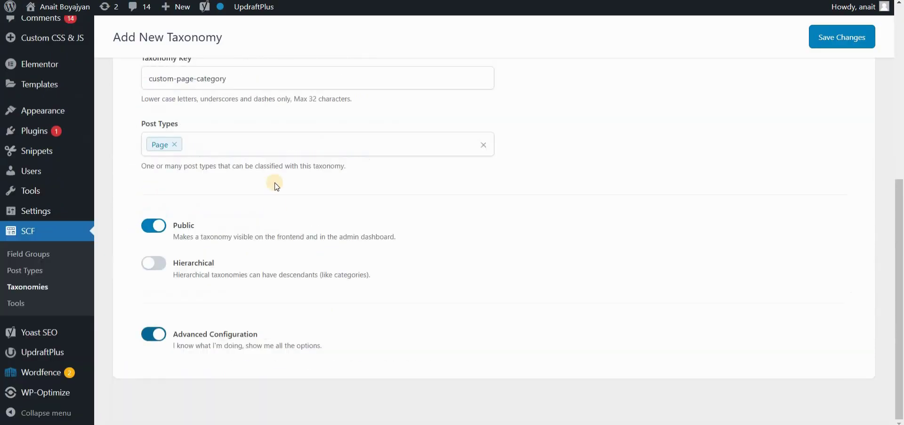
- Save the new custom page categories taxonomy
scroll(422, 289, up, 2)
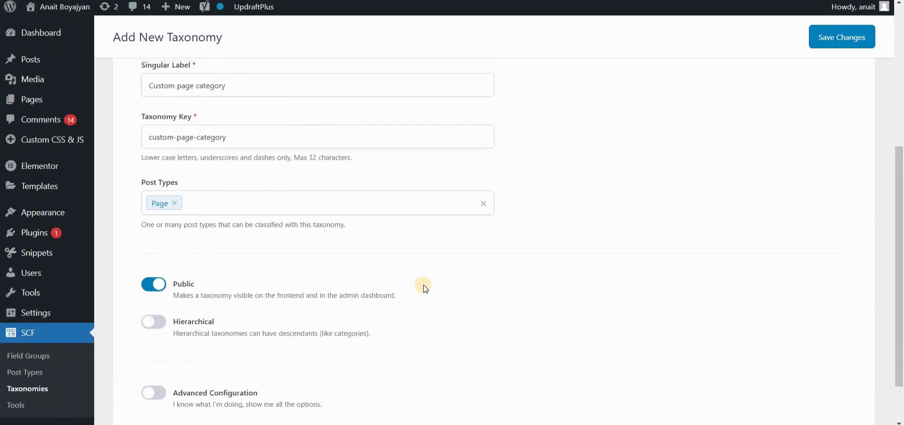
scroll(638, 255, up, 4)
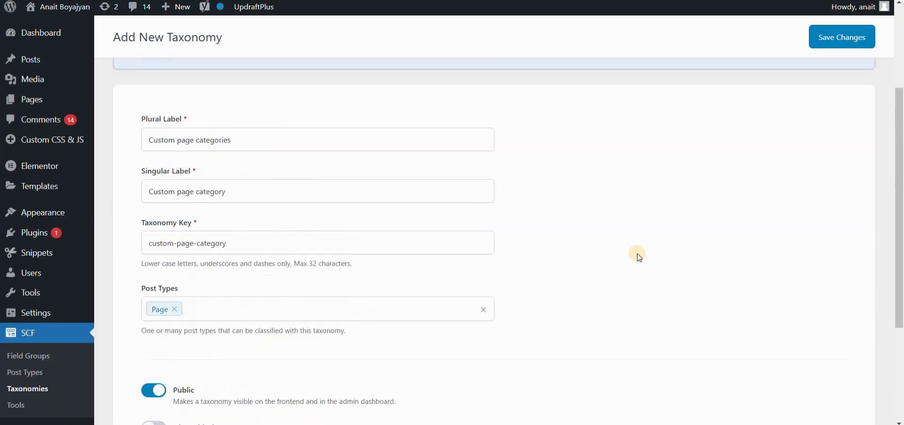
click(821, 46)
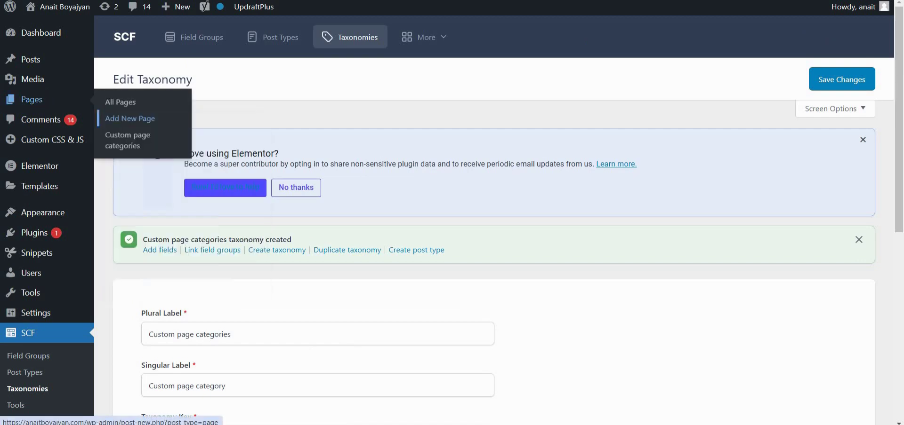
- Create a new page and add "blog-post" to it as a custom page category
click(124, 123)
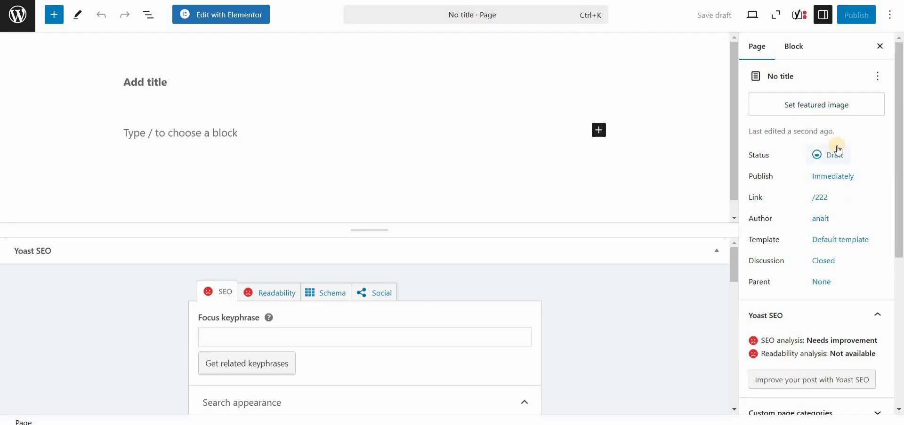
scroll(830, 141, down, 3)
scroll(837, 175, up, 3)
scroll(837, 176, down, 3)
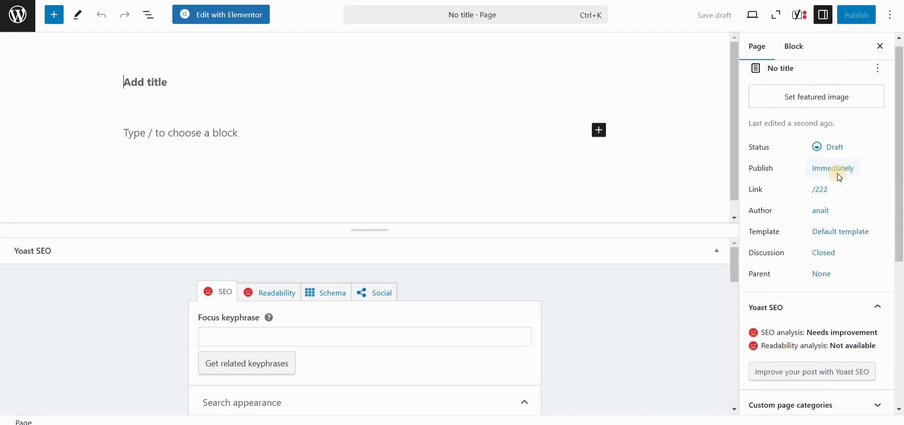
scroll(839, 177, down, 3)
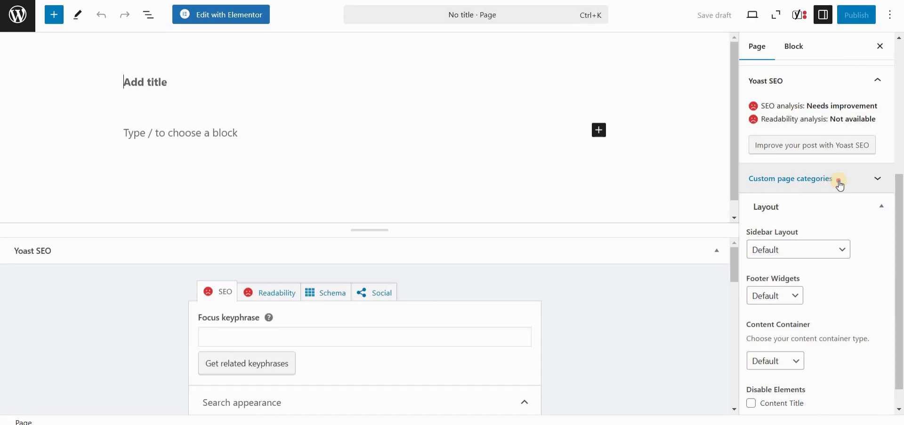
click(851, 178)
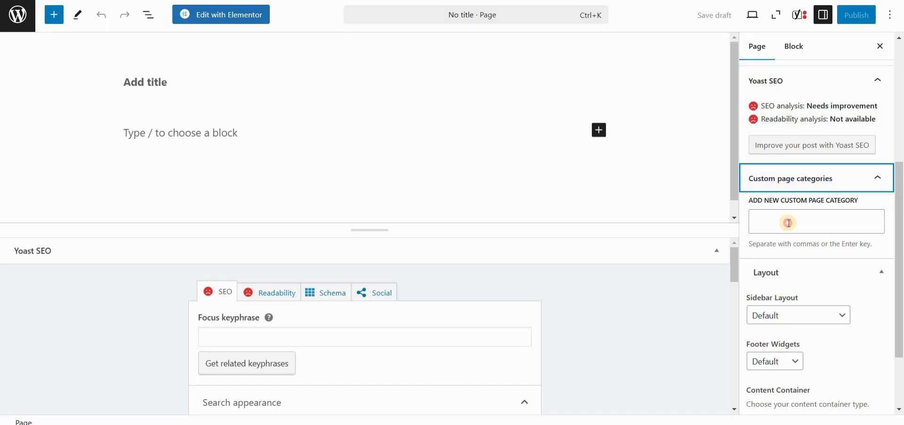
click(788, 223)
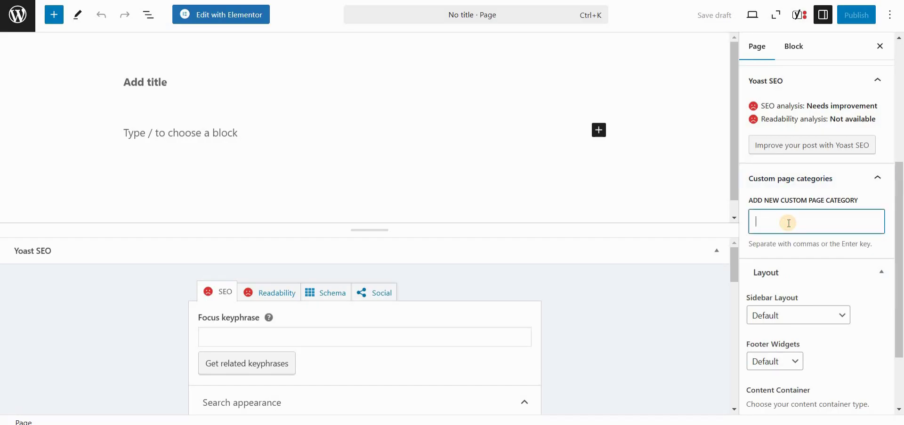
text(blog-post)
key(Return)
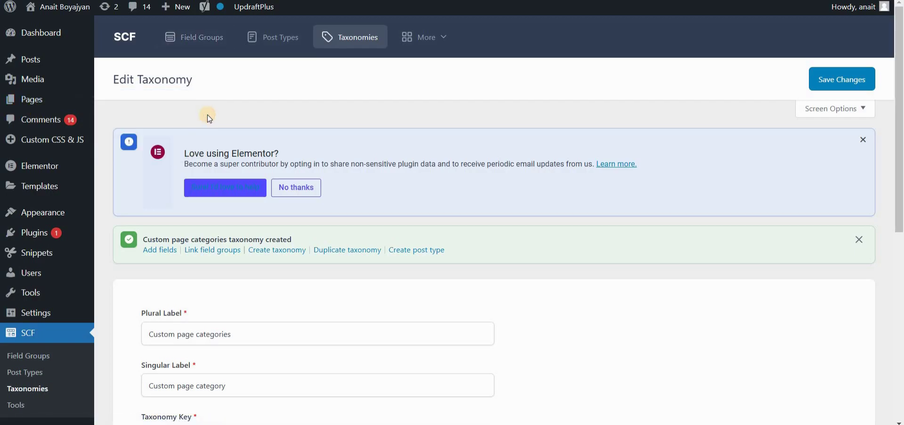
- Create a new page titled "Example page" with the custom page category "blog-post-page"
mouse_move(41, 98)
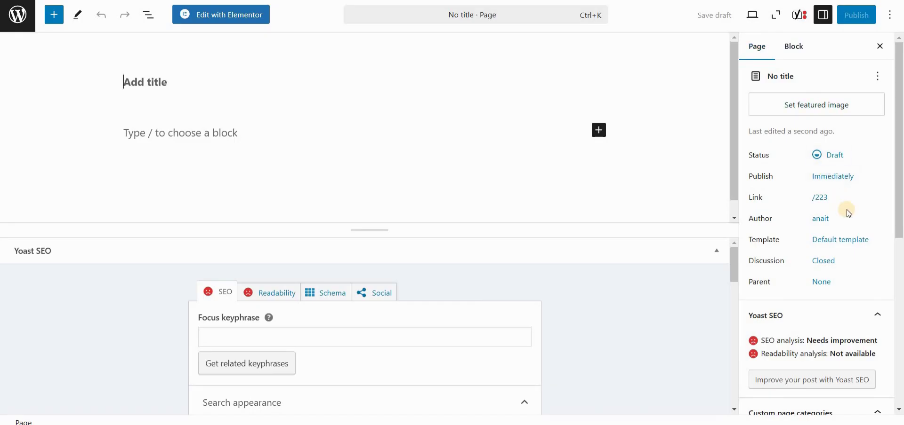
scroll(846, 210, down, 5)
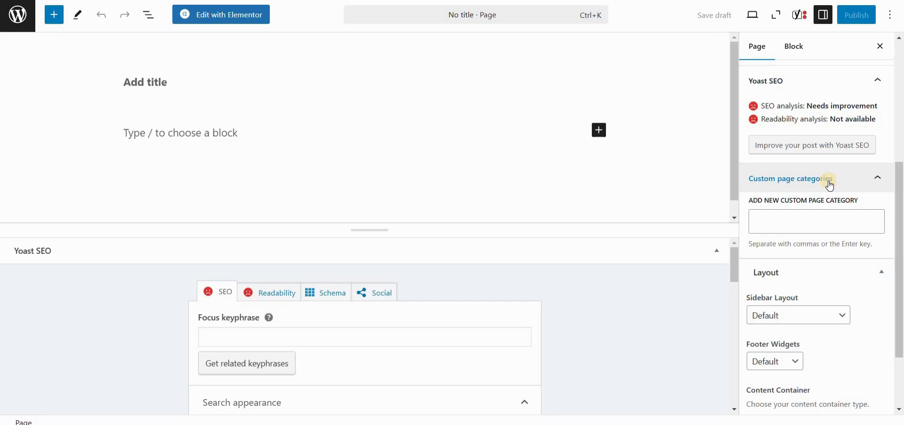
click(795, 219)
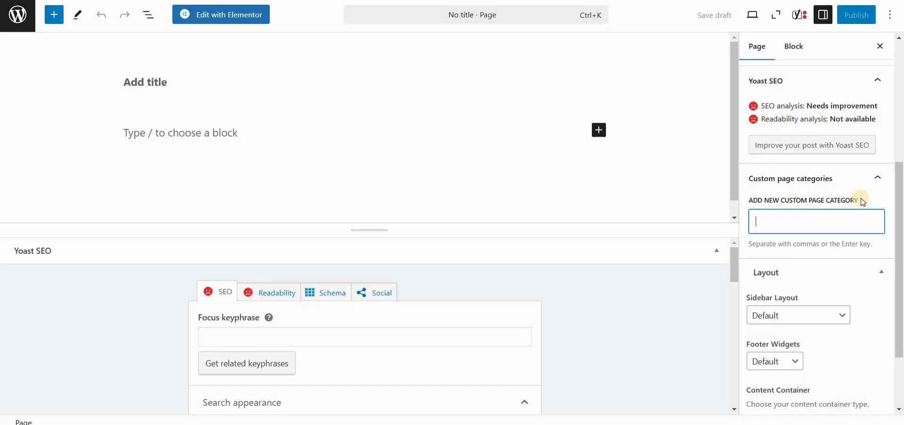
text(blog-post-page)
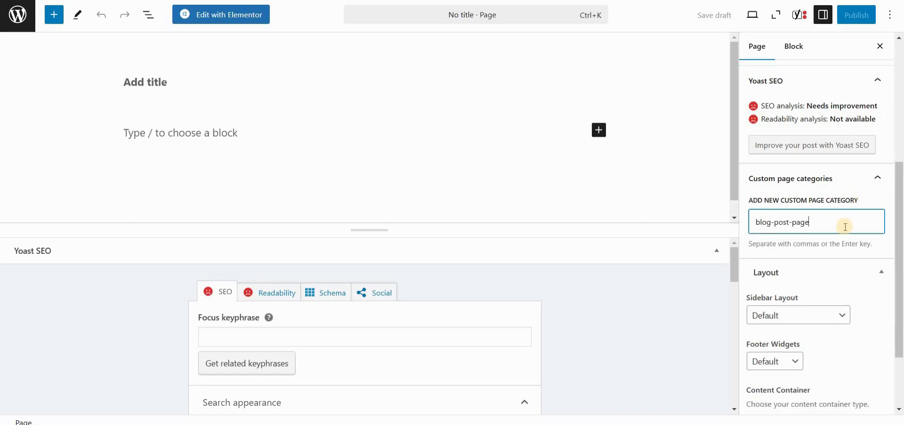
key(Return)
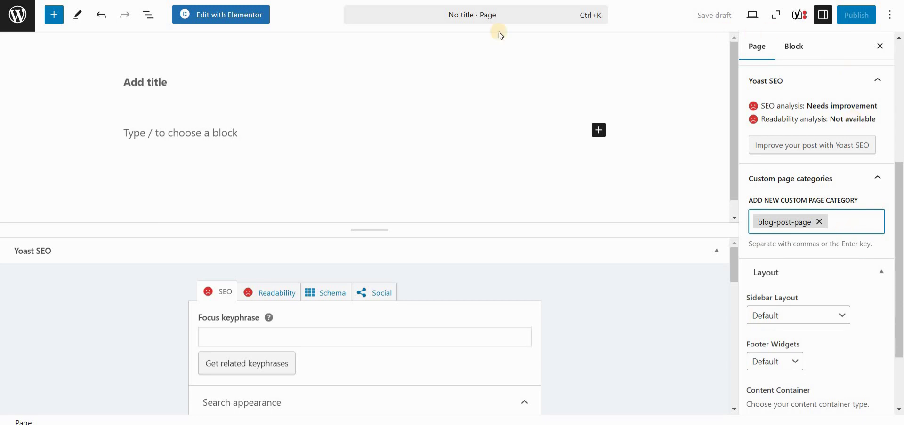
click(161, 83)
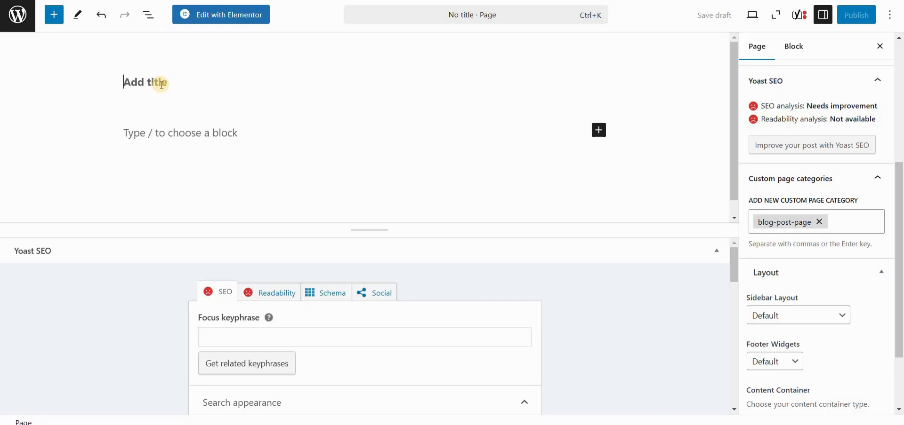
text(Example page)
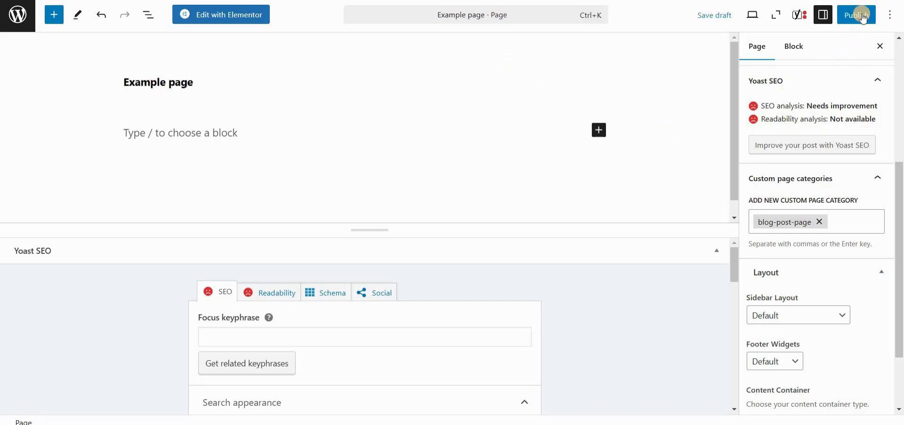
- Publish the new page titled "Example page"
click(862, 18)
click(862, 18)
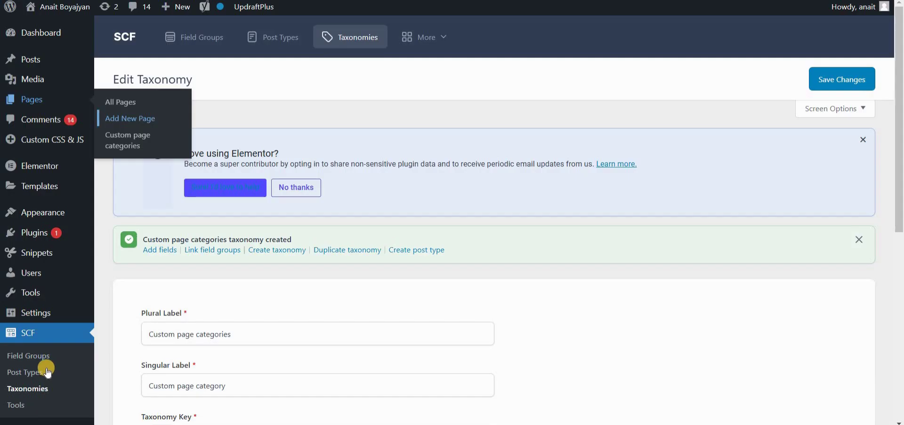
- Open the terms of the Custom page categories taxonomy in SCF and add a new custom page category named "blog-post-page-2"
scroll(36, 289, down, 2)
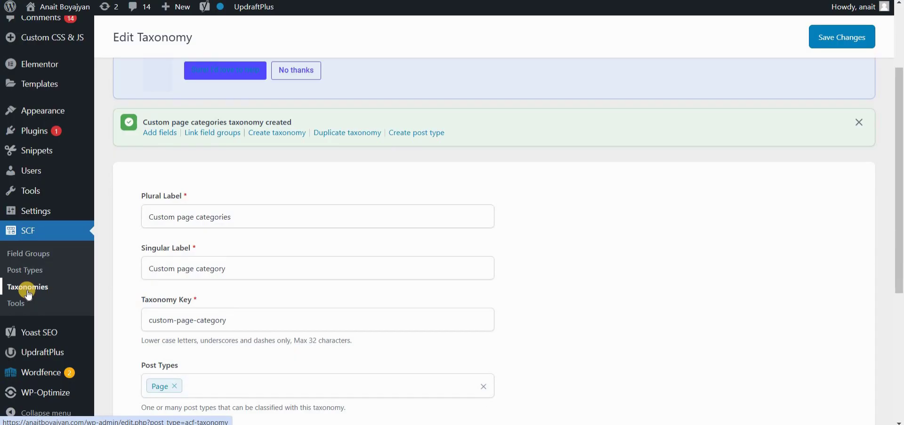
click(27, 293)
scroll(798, 199, down, 2)
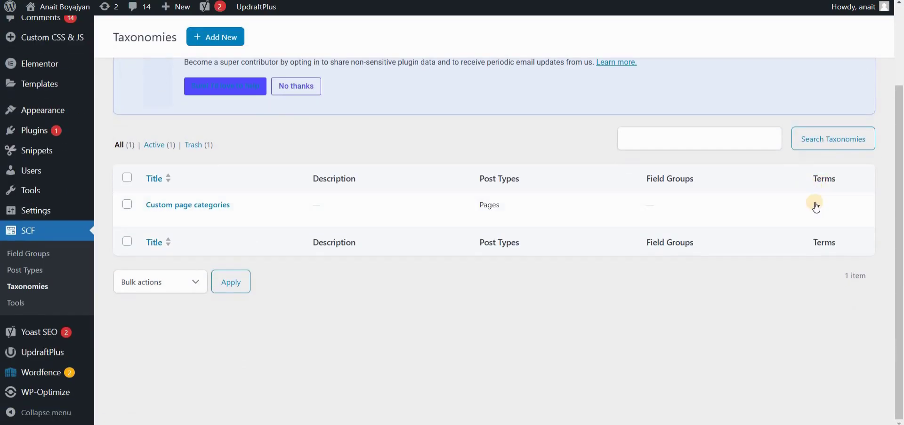
click(815, 207)
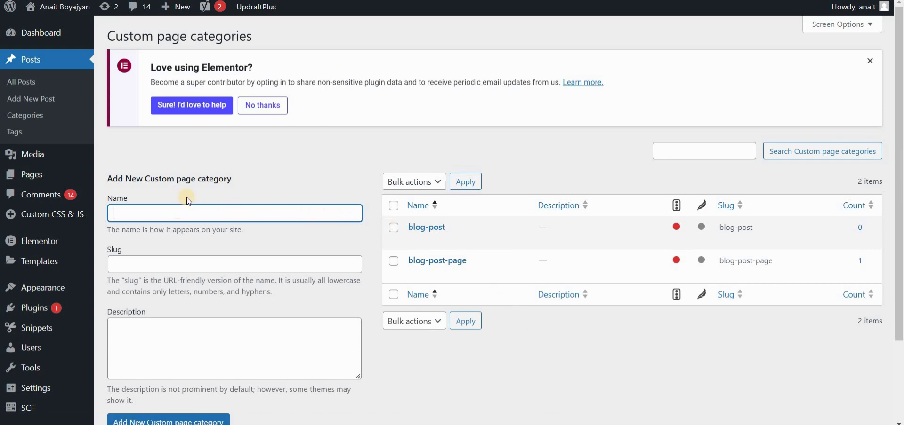
scroll(191, 153, down, 1)
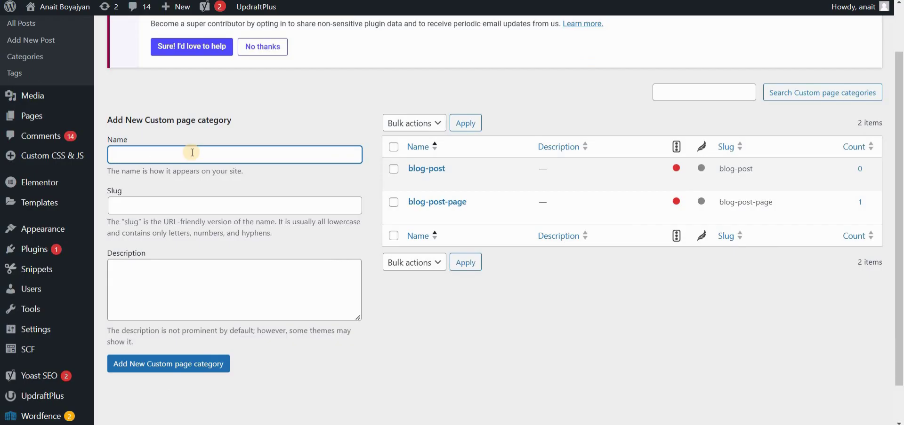
text(blog-post-page-2)
click(174, 366)
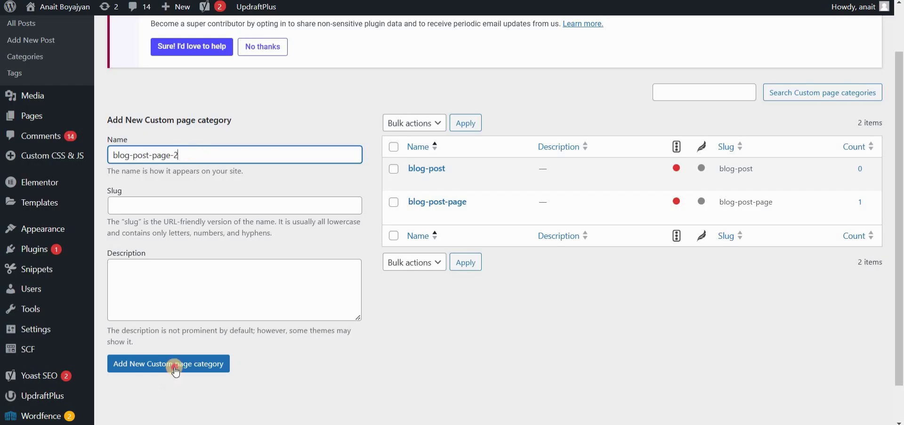